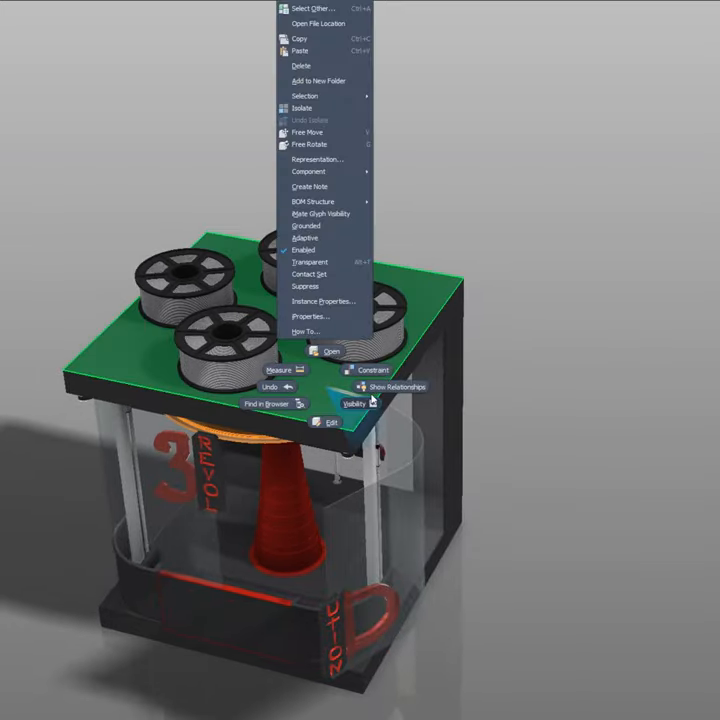
Bring up the right-click actions for the printer's top plate holding the four spools
{"action": "left_click", "coordinate": [299, 362]}
{"action": "right_click", "coordinate": [346, 395]}
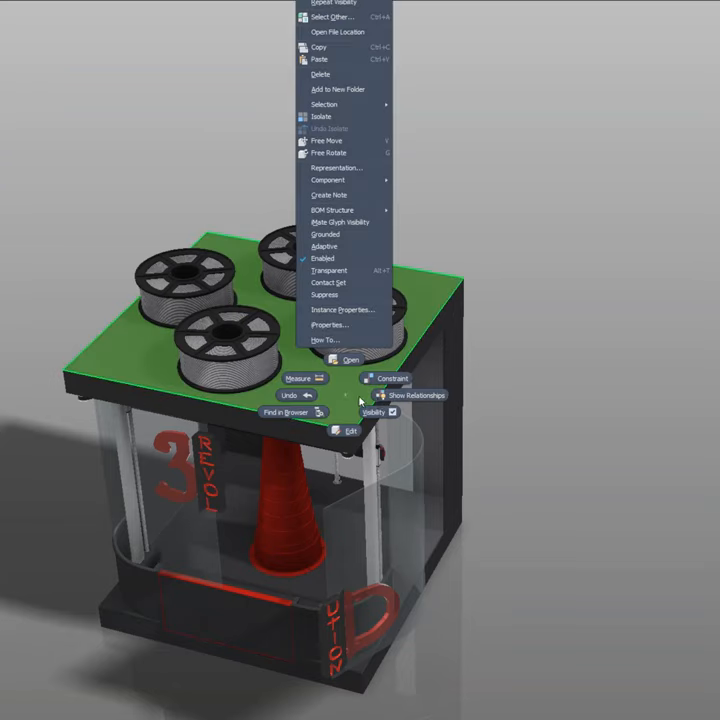